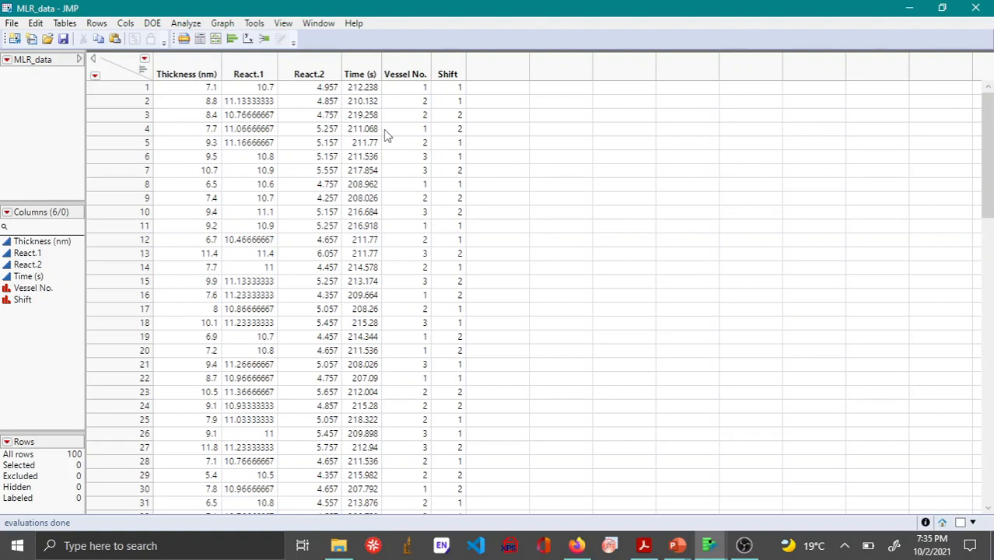
# Step: Start a Fit Model specification and assign Thickness (nm) as the Y response
pyautogui.click(186, 23)
pyautogui.click(99, 118)
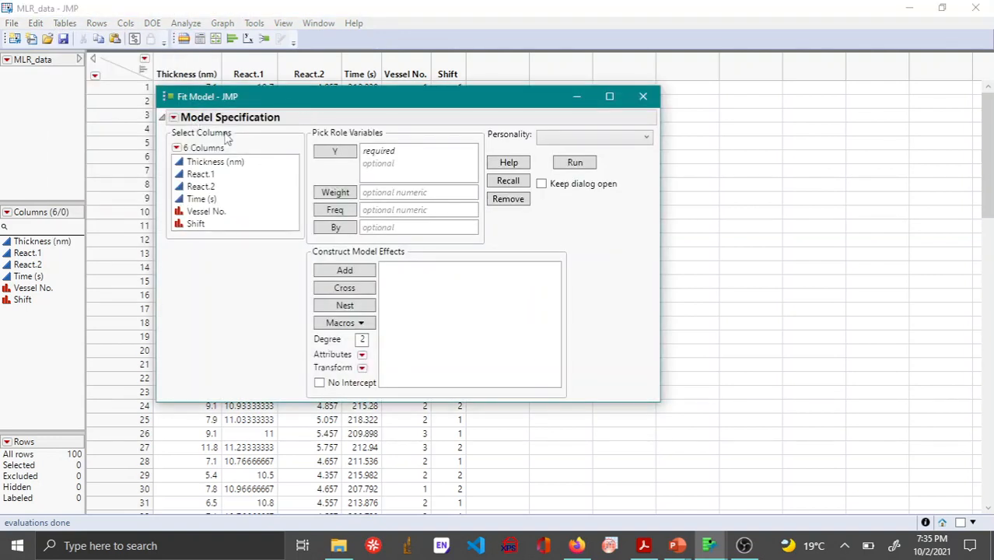
pyautogui.click(198, 165)
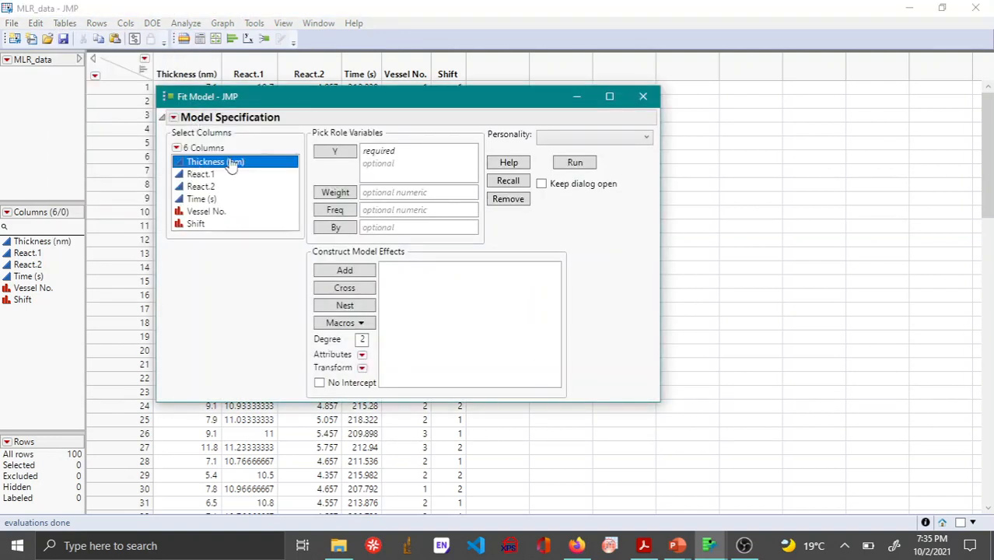
pyautogui.click(323, 155)
# Step: Add React.1, React.2, Time (s), Vessel No. and Shift as model effects using Factorial to Degree 2, and review the effects list
pyautogui.moveTo(265, 176); pyautogui.dragTo(263, 230)
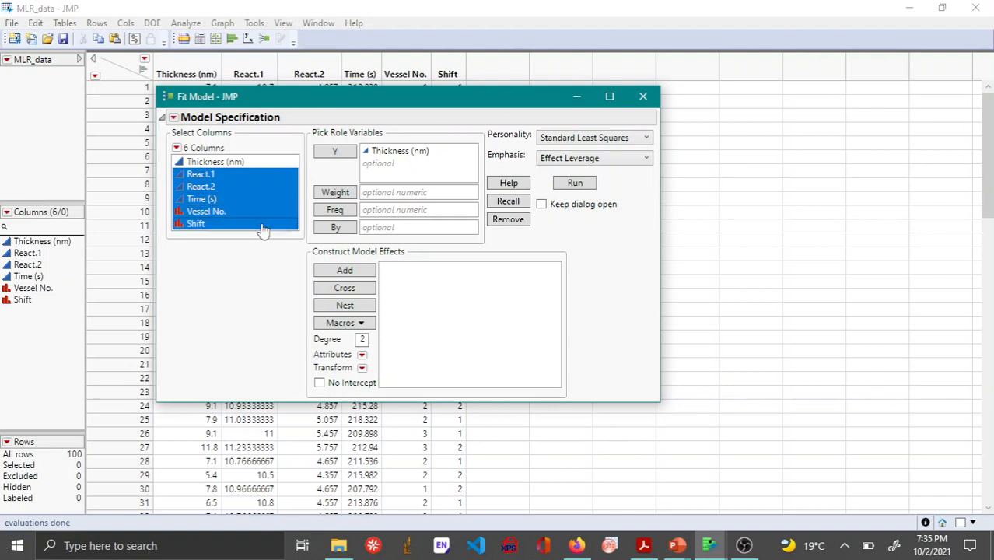
pyautogui.click(361, 323)
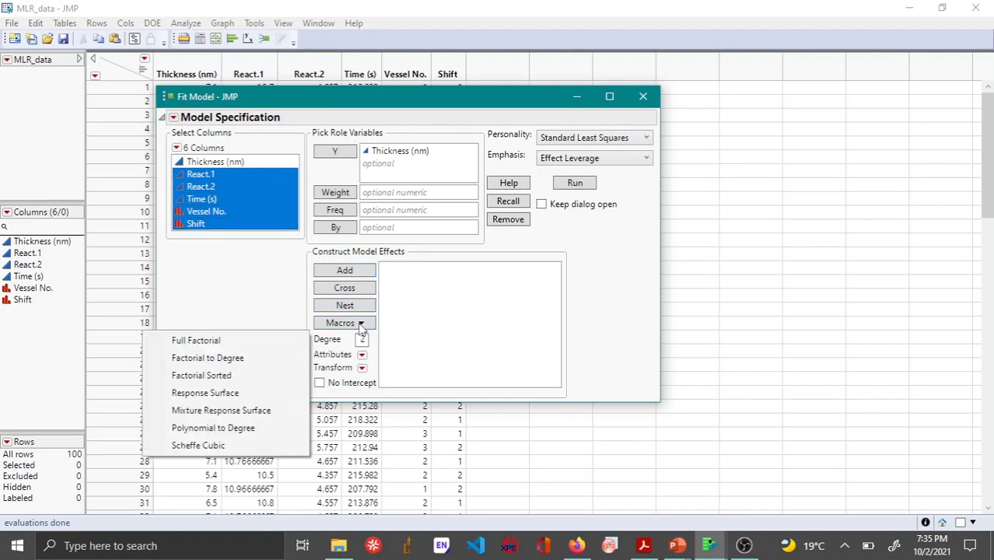
pyautogui.click(261, 363)
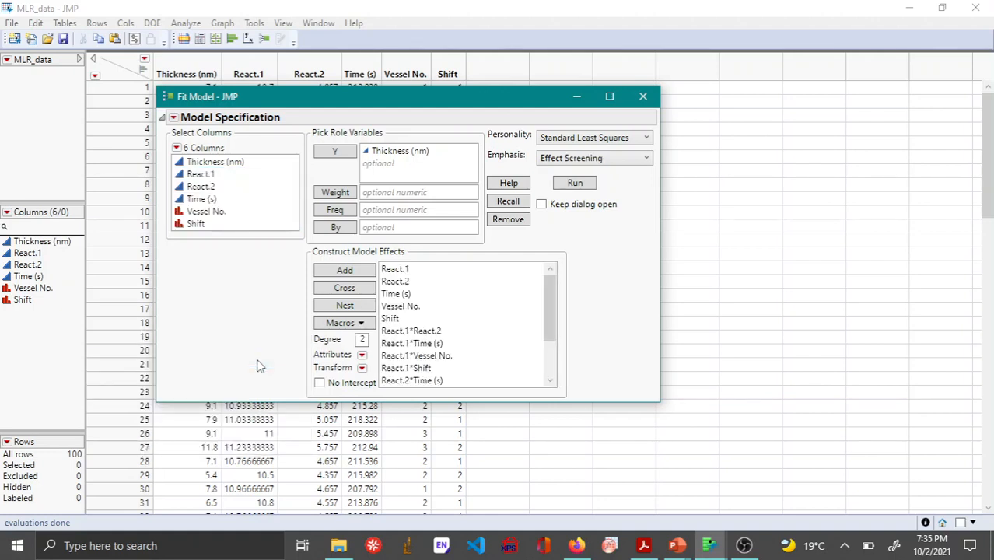
pyautogui.scroll(-2, 428, 351)
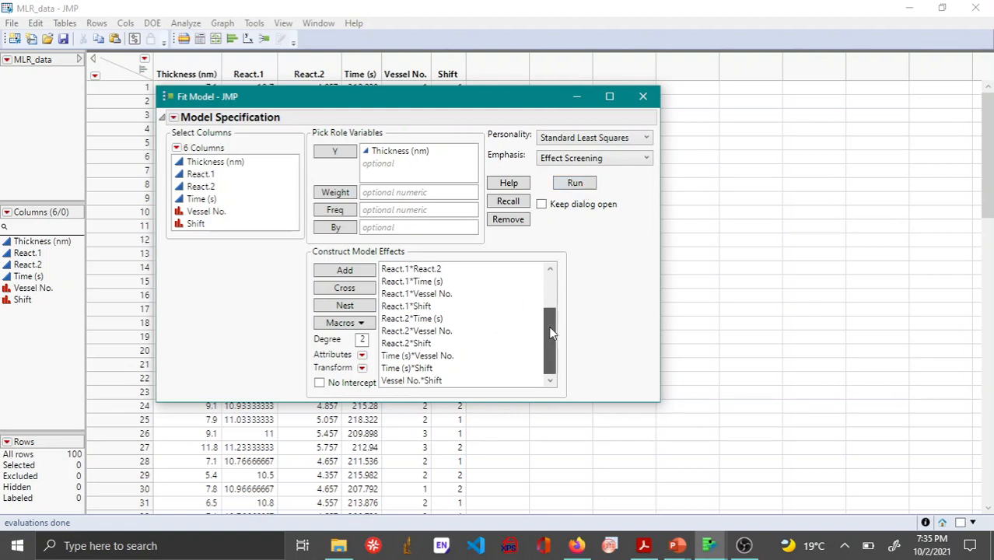
pyautogui.moveTo(547, 327); pyautogui.dragTo(566, 257)
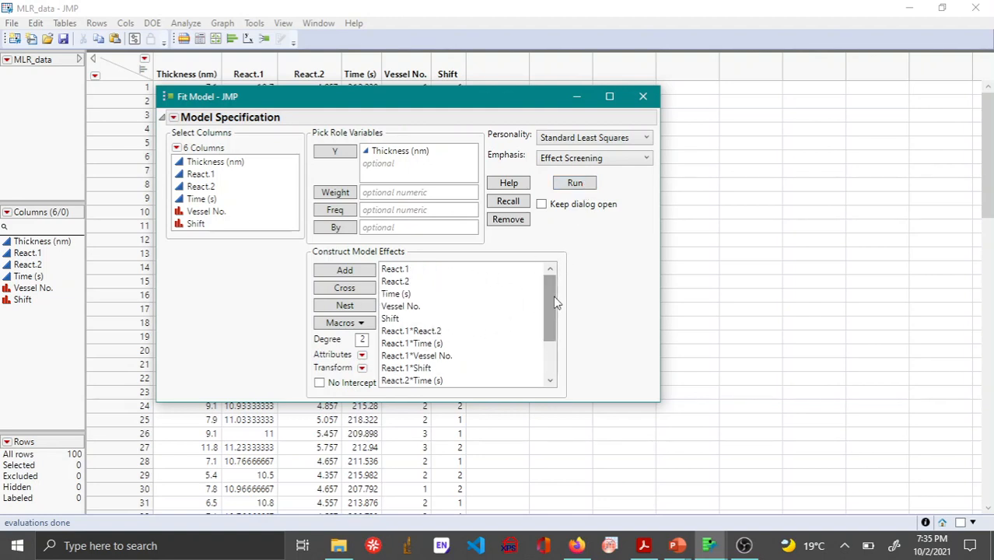
pyautogui.moveTo(554, 305); pyautogui.dragTo(553, 366)
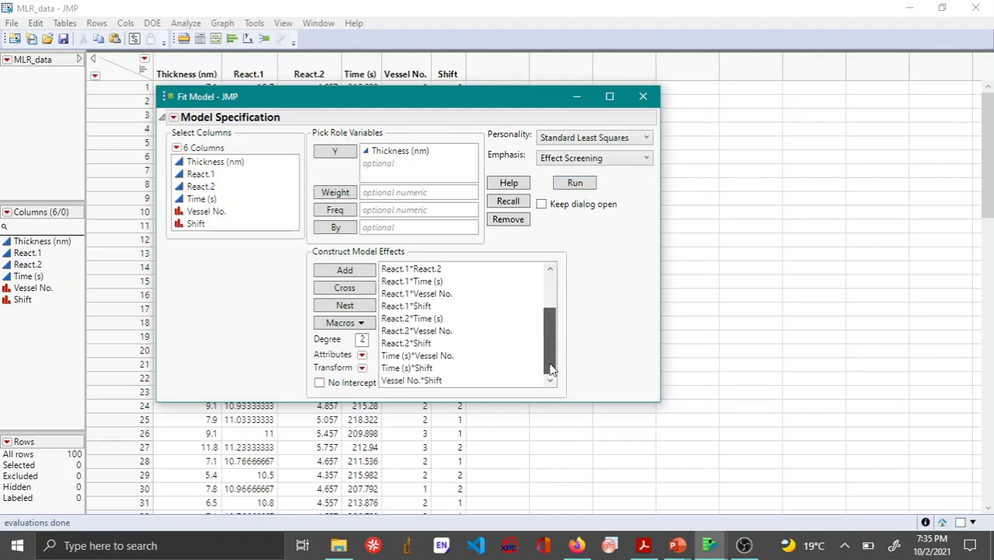
# Step: Run the model and maximize the Fit Least Squares report to view its Effect Summary
pyautogui.click(575, 185)
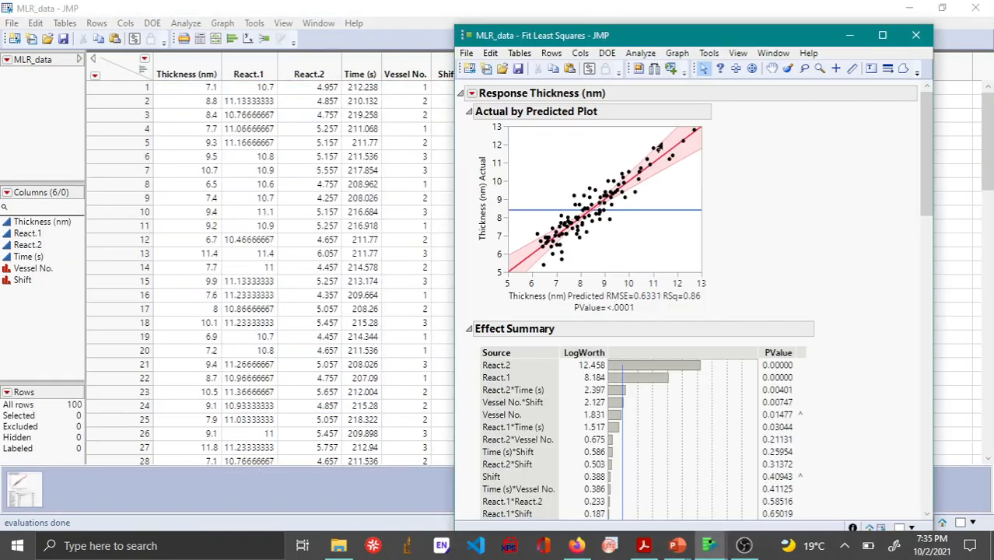
pyautogui.click(887, 37)
pyautogui.scroll(-5, 319, 230)
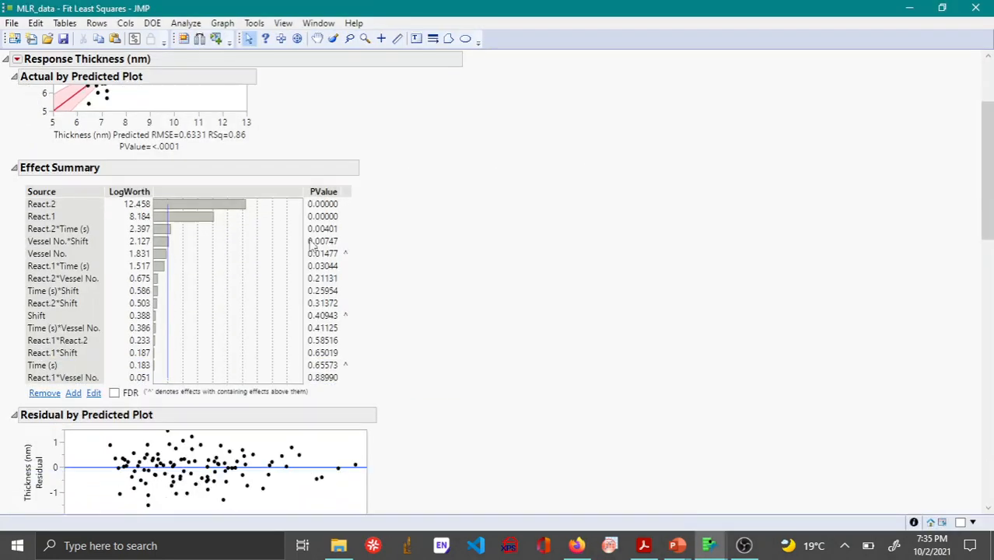
pyautogui.scroll(2, 310, 247)
# Step: Remove the React.1*Vessel No., React.1*React.2 and React.1*Shift interactions from the model one at a time in the Effect Summary
pyautogui.click(81, 378)
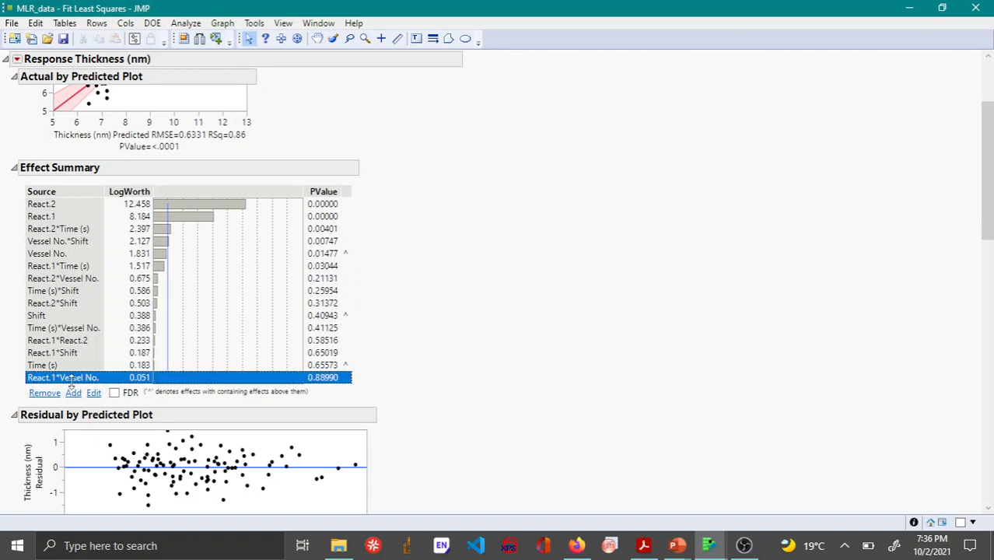
pyautogui.click(44, 393)
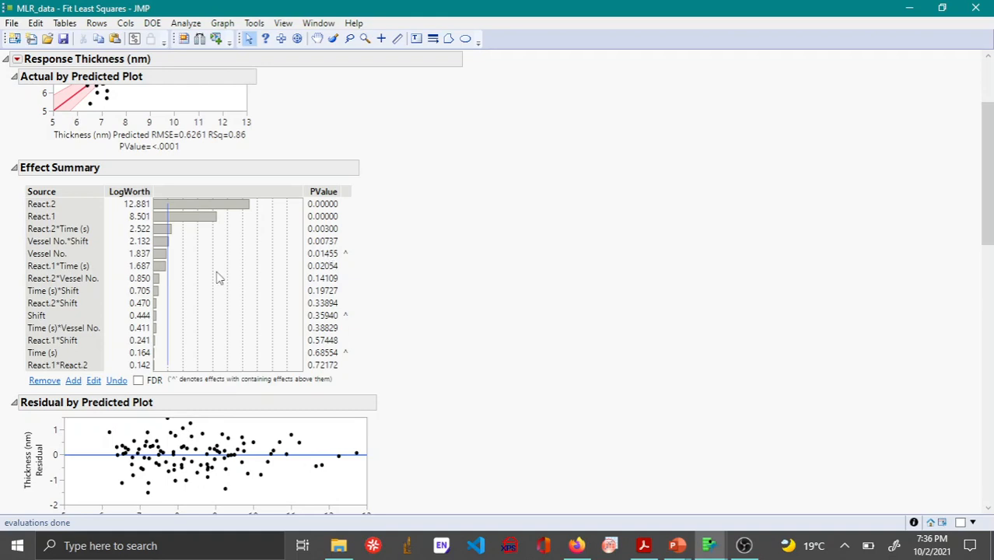
pyautogui.click(74, 365)
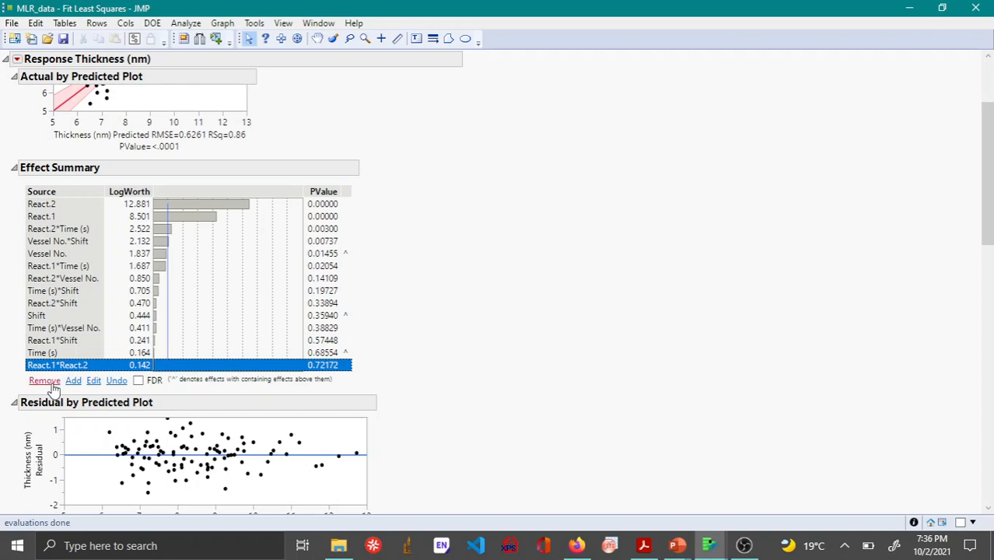
pyautogui.click(44, 380)
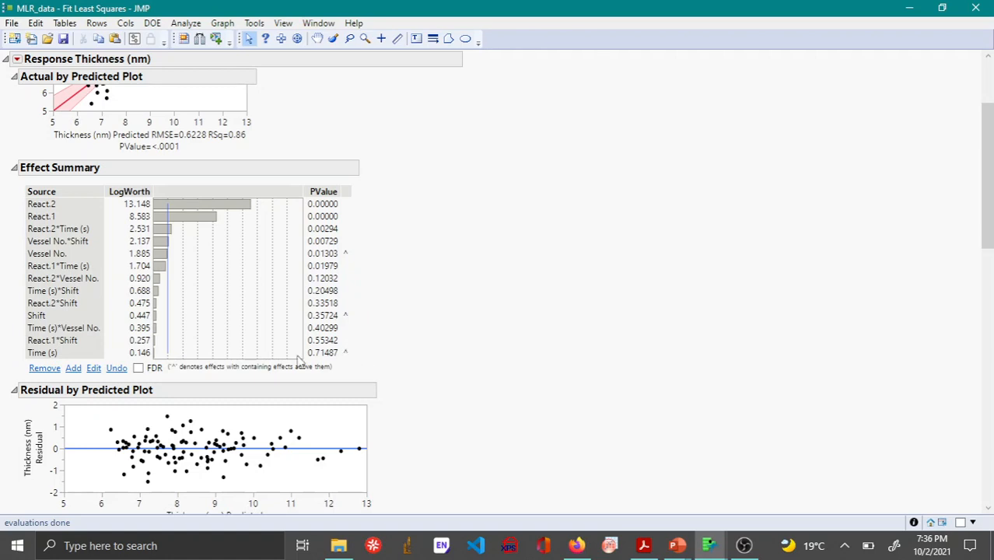
pyautogui.click(72, 341)
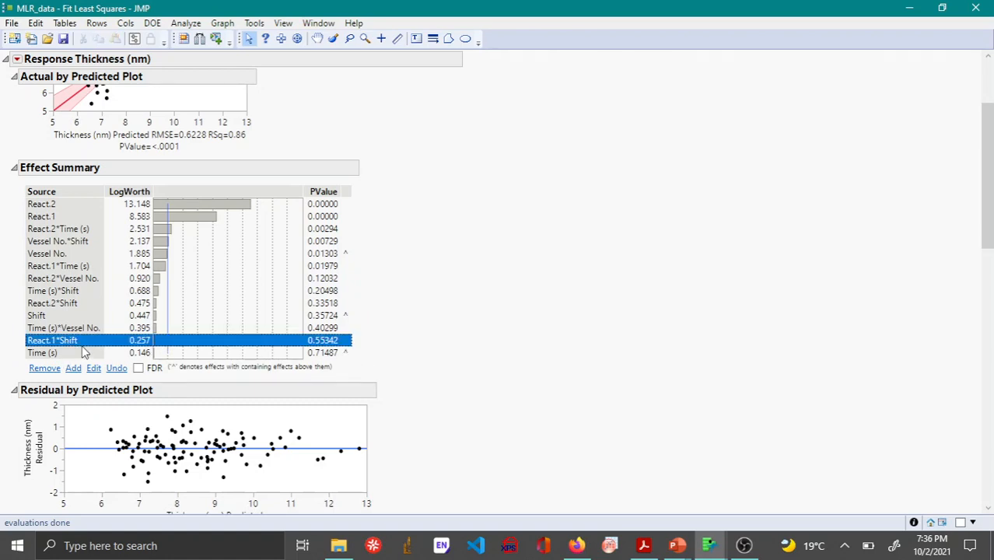
pyautogui.click(45, 368)
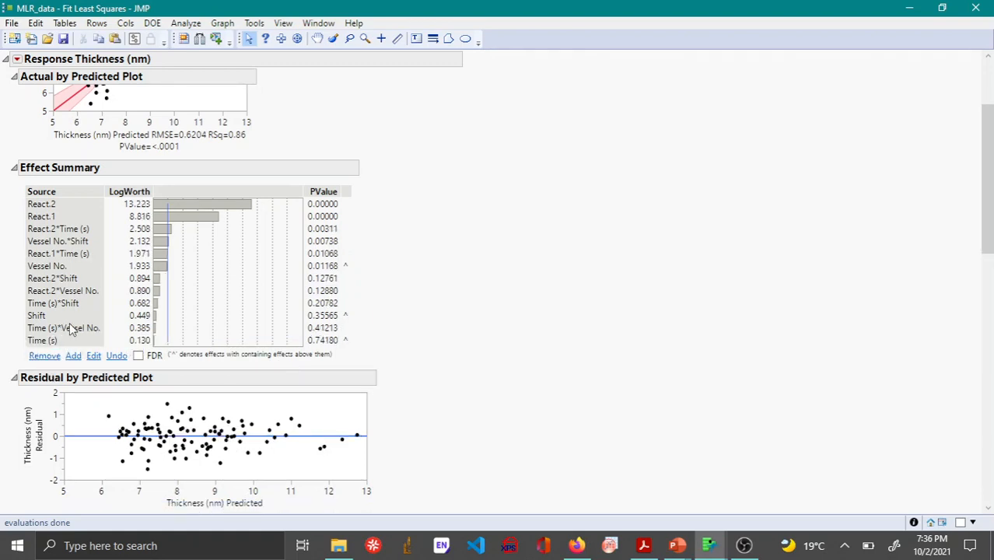
# Step: Remove the Time (s)*Vessel No. and Time (s)*Shift interactions from the model one at a time
pyautogui.click(70, 328)
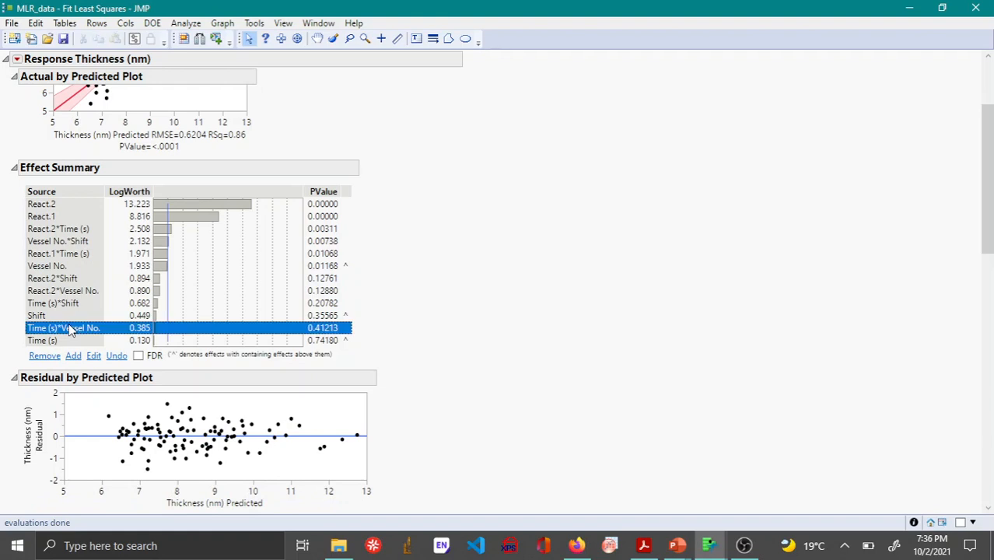
pyautogui.click(44, 357)
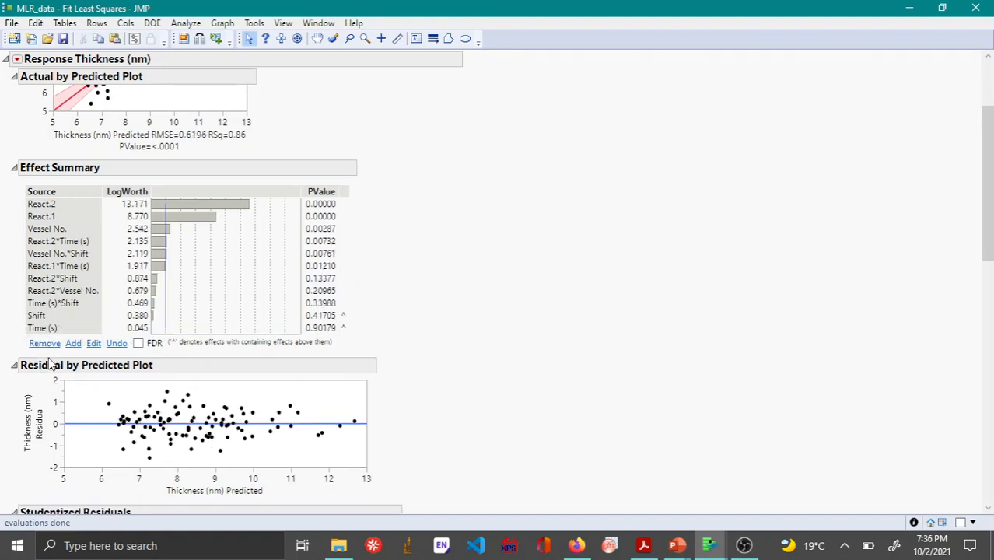
pyautogui.click(68, 306)
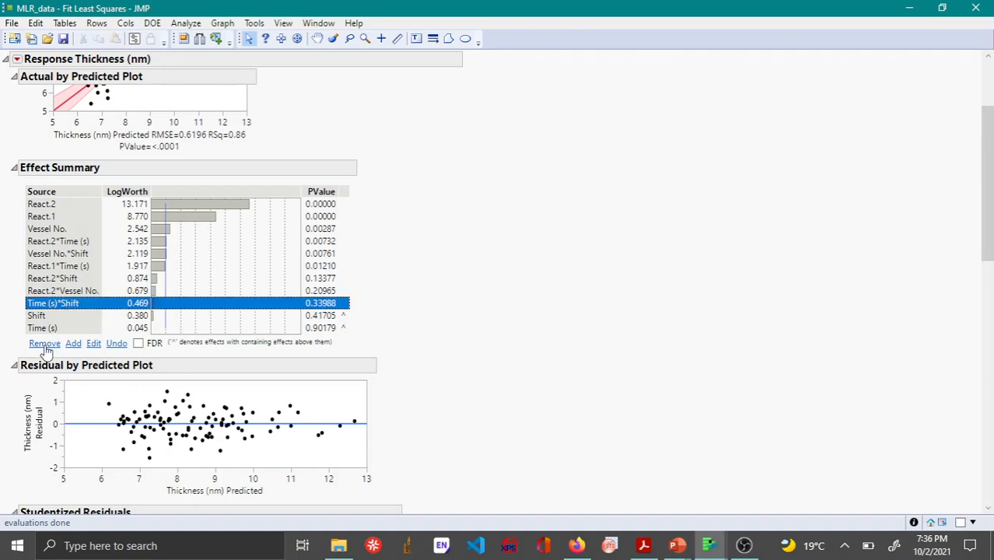
pyautogui.click(45, 344)
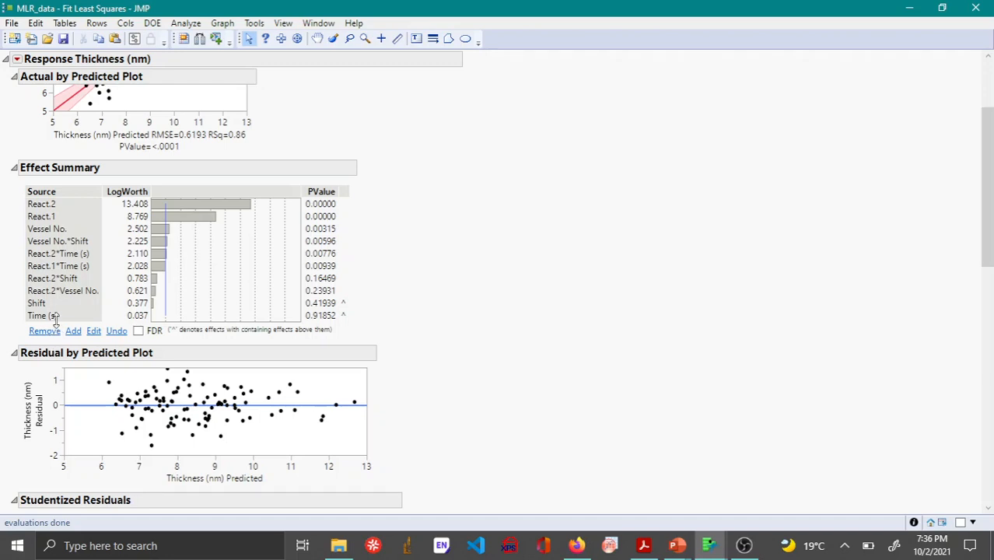
# Step: Remove the React.2*Vessel No. and React.2*Shift interactions from the model one at a time
pyautogui.click(67, 294)
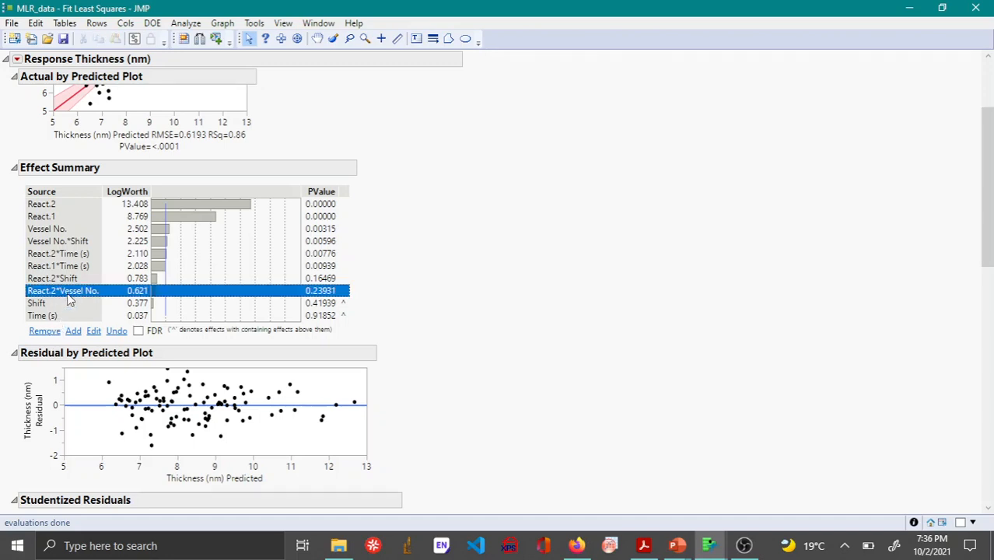
pyautogui.click(34, 333)
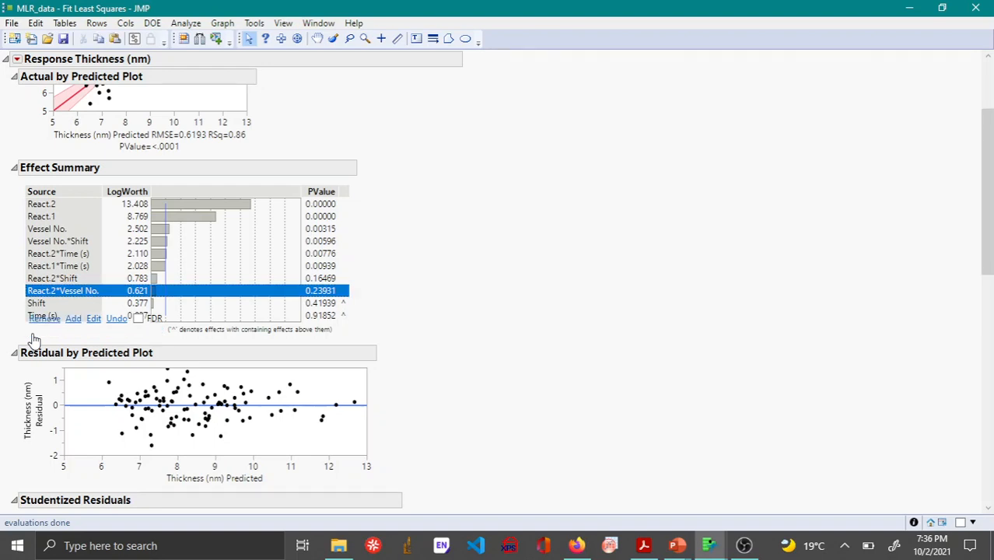
pyautogui.click(68, 280)
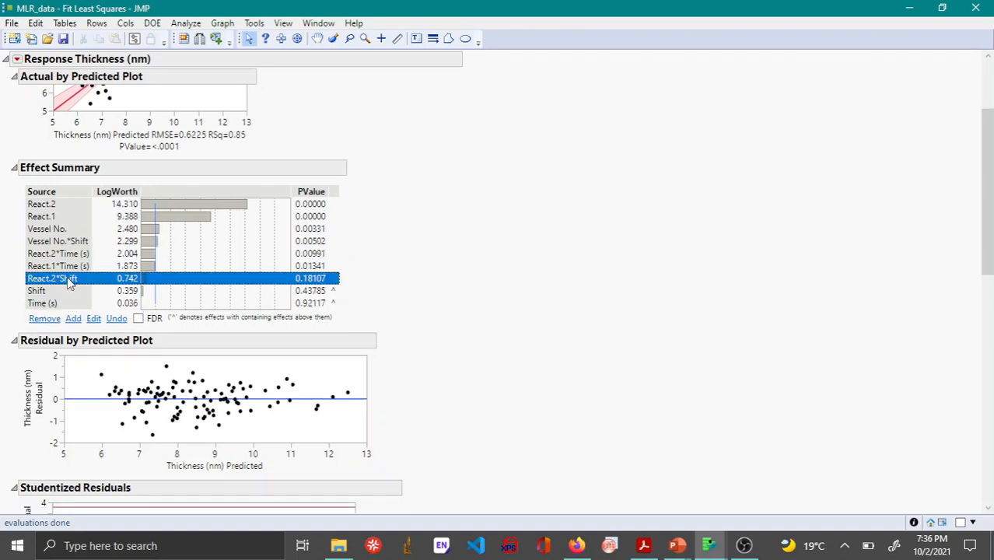
pyautogui.click(51, 319)
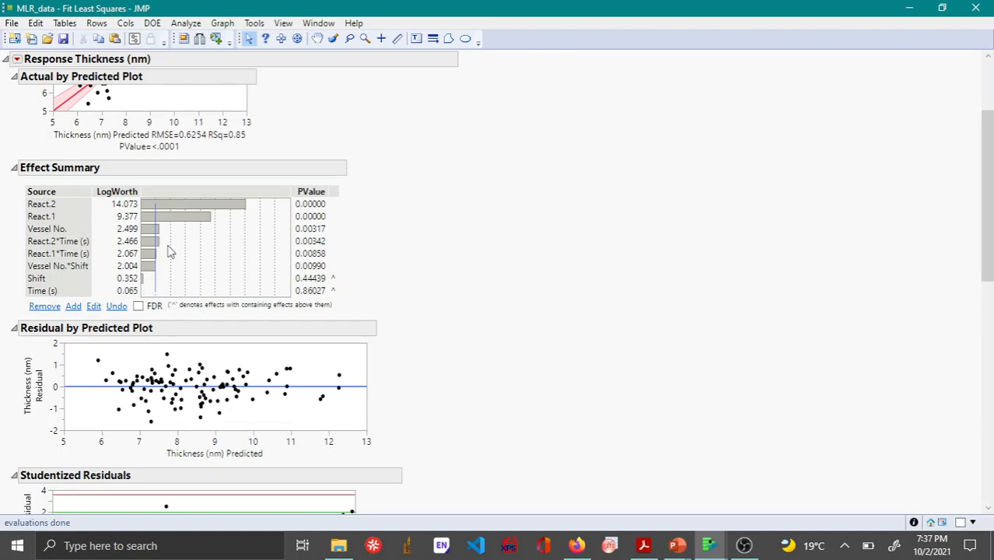
# Step: Review the reduced model's report and highlight the Vessel No.*Shift effect in the Effect Summary
pyautogui.scroll(-7, 171, 251)
pyautogui.scroll(9, 172, 253)
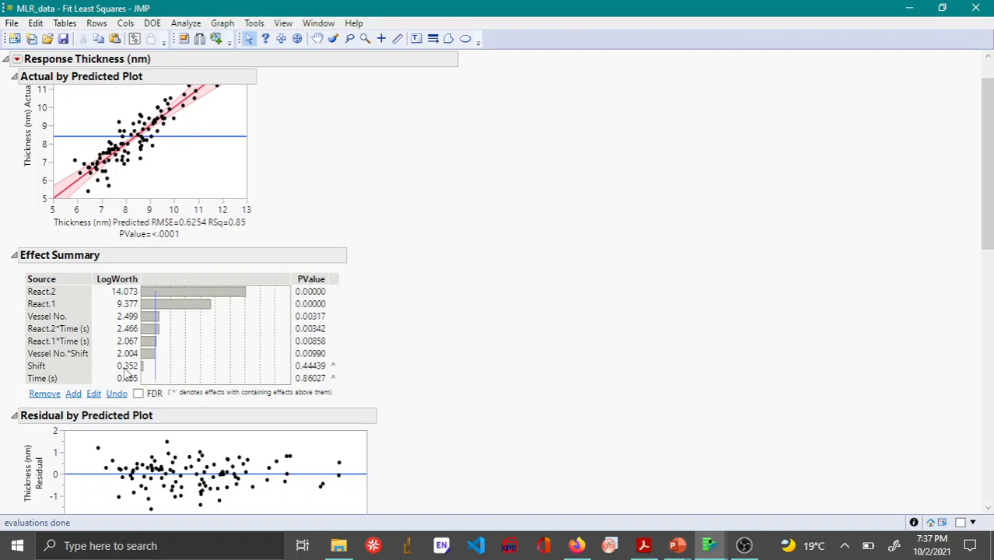
pyautogui.click(66, 356)
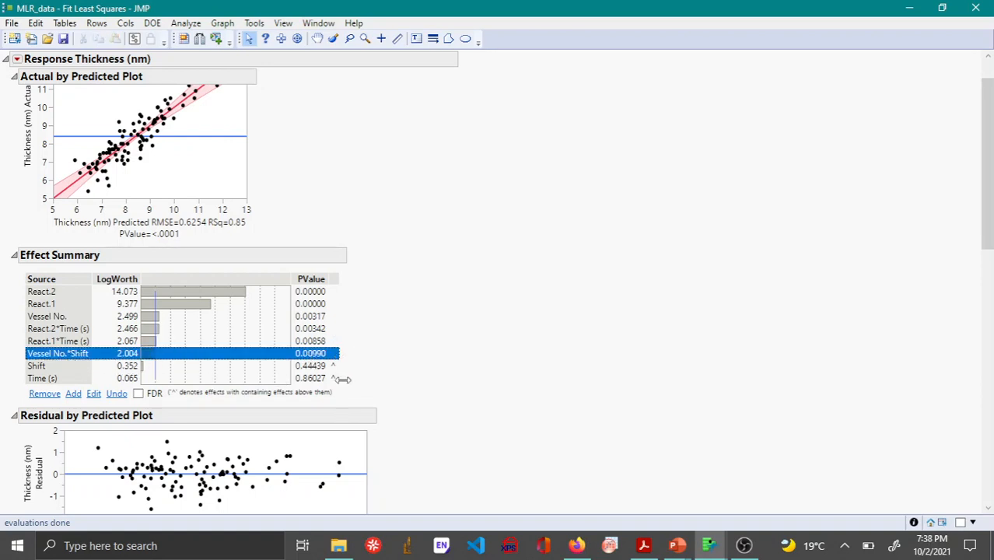
# Step: Set Time (s) to 212 in the Prediction Profiler
pyautogui.scroll(-10, 371, 351)
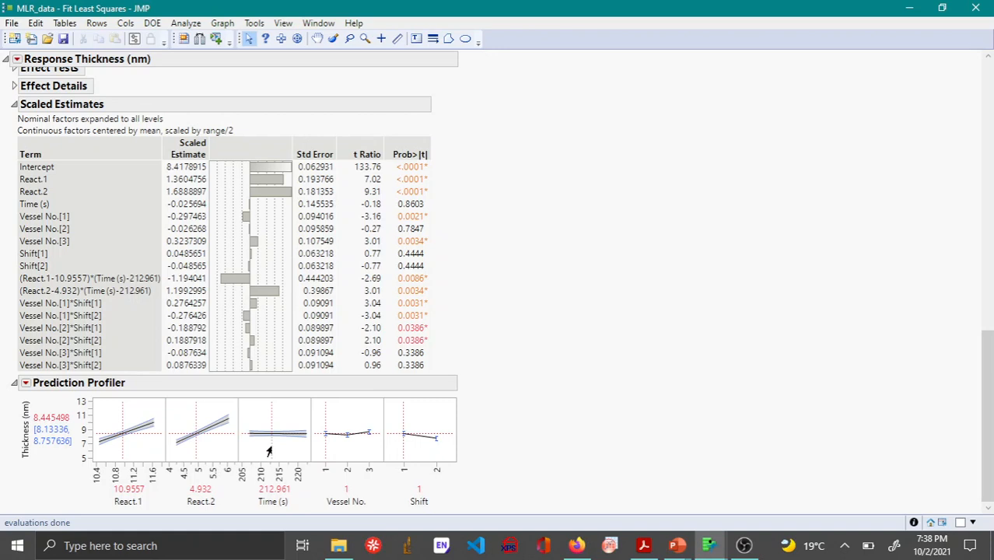
pyautogui.moveTo(269, 450)
pyautogui.mouseDown()
pyautogui.moveTo(249, 452)
pyautogui.moveTo(304, 448)
pyautogui.moveTo(239, 448)
pyautogui.moveTo(291, 442)
pyautogui.moveTo(265, 449)
pyautogui.mouseUp()
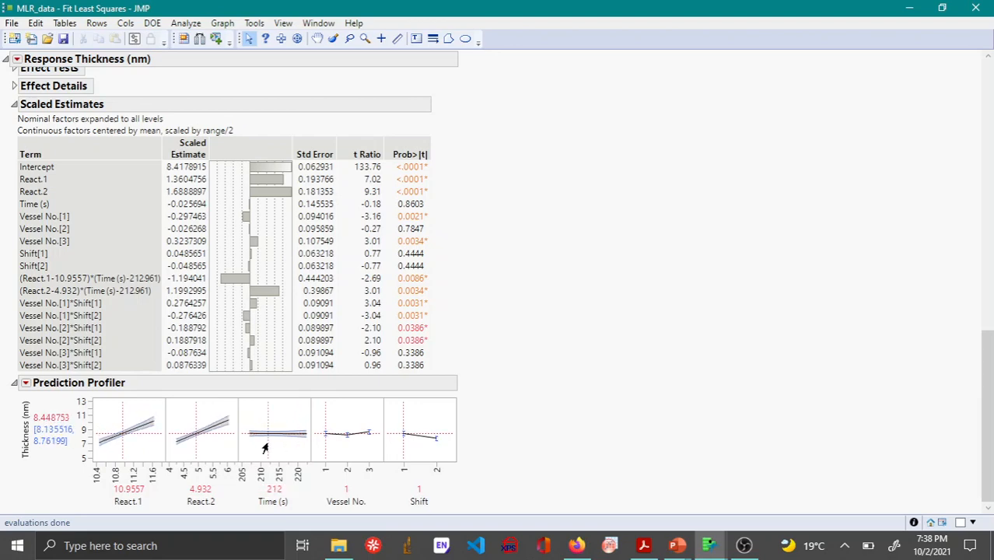
pyautogui.scroll(1, 342, 383)
# Step: Examine the reduced model's report, including the actual by predicted plot, effect summary, residual plots and scaled estimates
pyautogui.scroll(10, 342, 384)
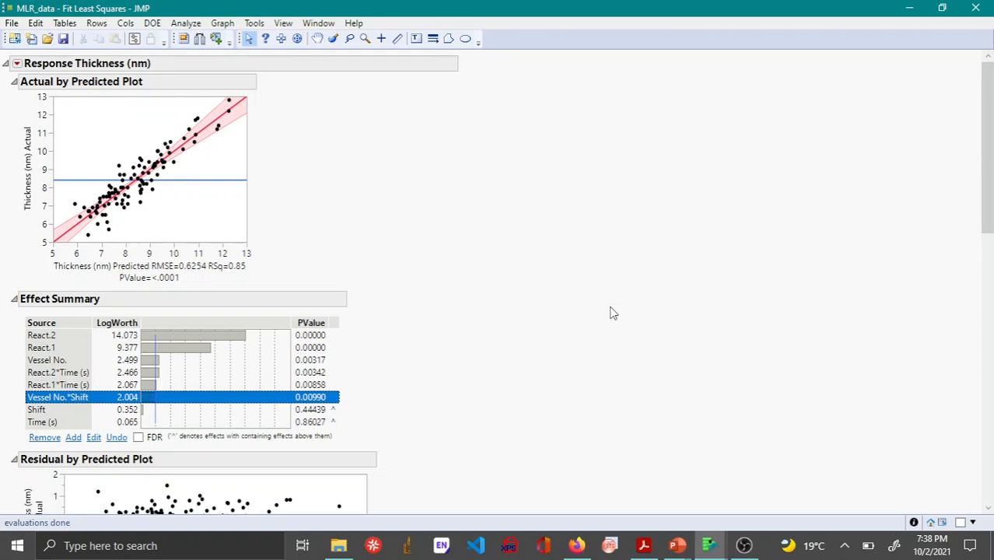
pyautogui.scroll(-10, 611, 315)
pyautogui.scroll(12, 610, 313)
pyautogui.scroll(-3, 417, 424)
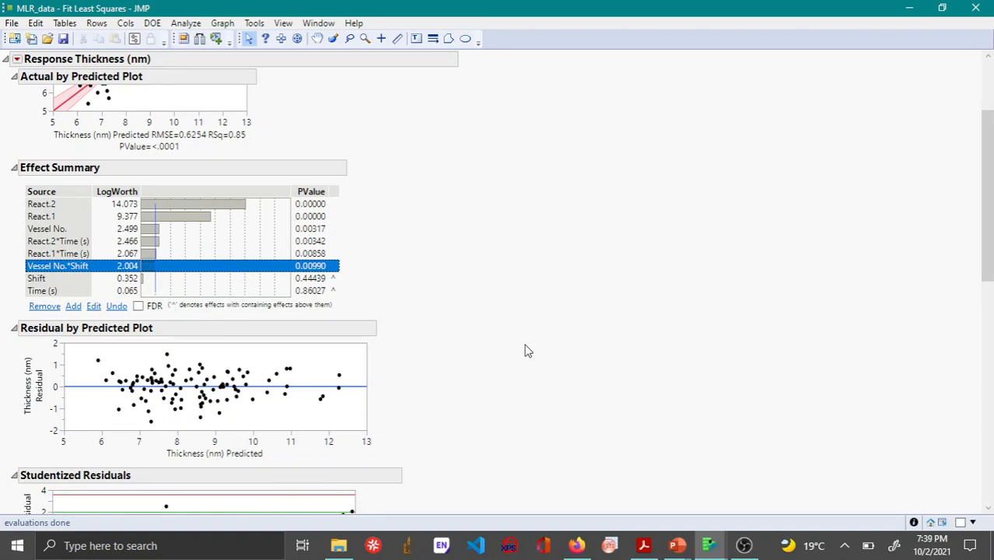
pyautogui.scroll(-8, 469, 341)
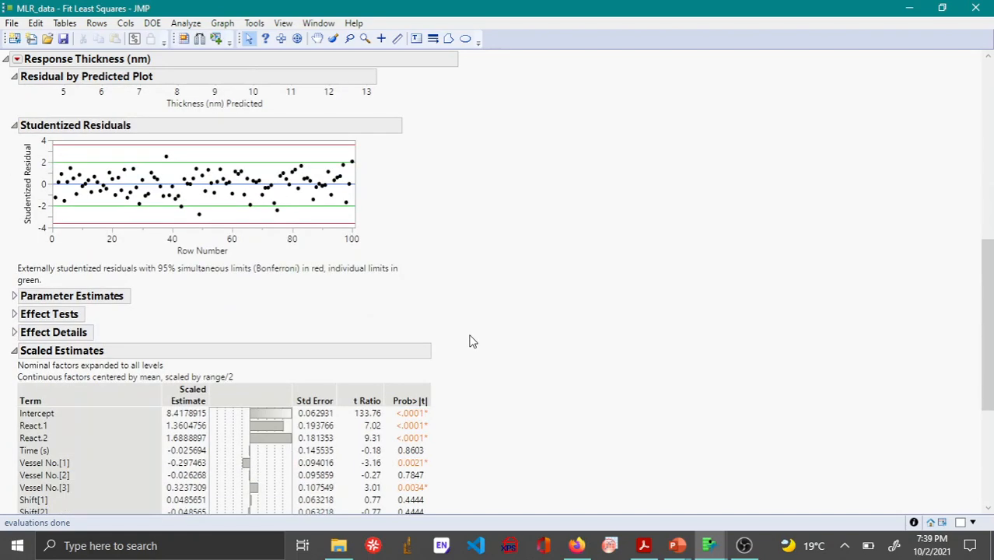
pyautogui.scroll(-7, 471, 343)
pyautogui.scroll(18, 471, 348)
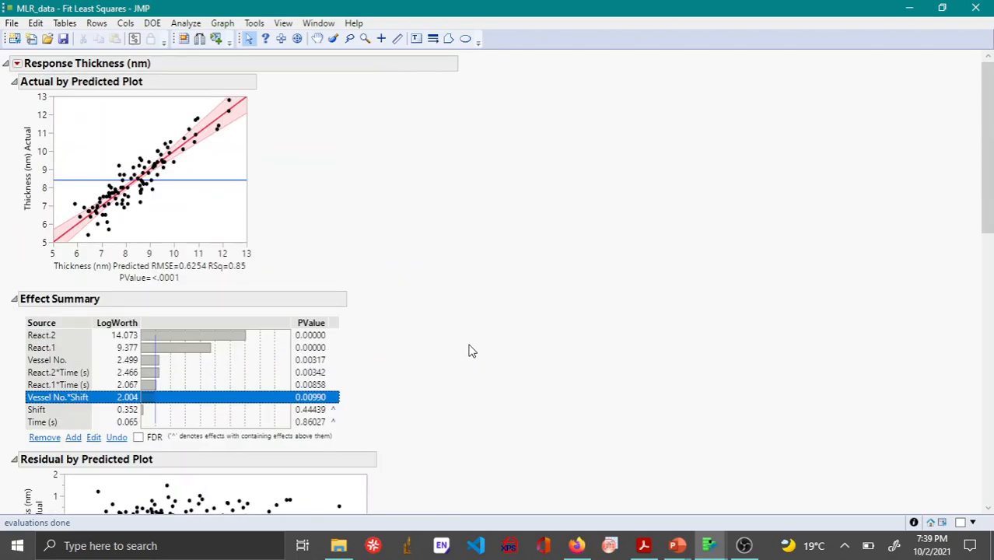
pyautogui.scroll(-9, 467, 346)
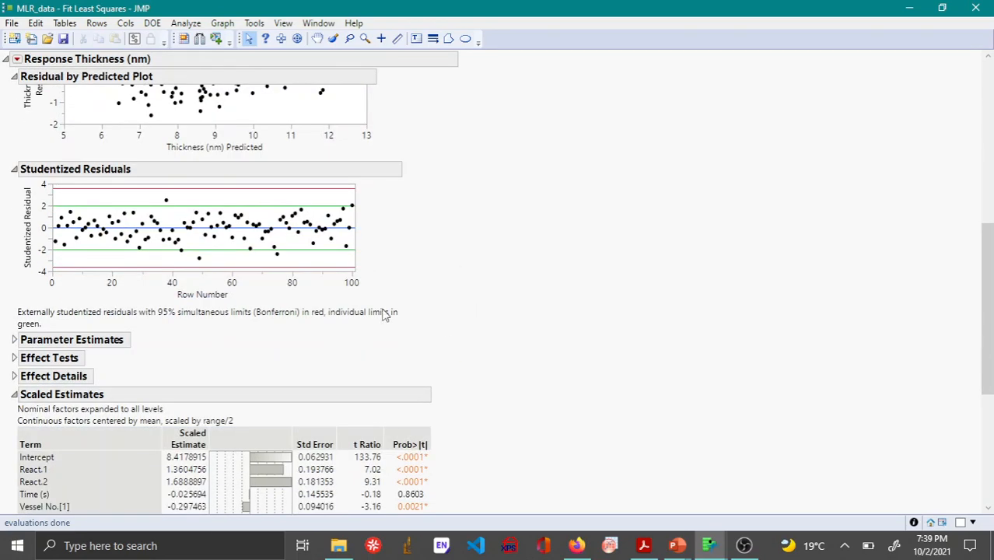
pyautogui.scroll(9, 349, 299)
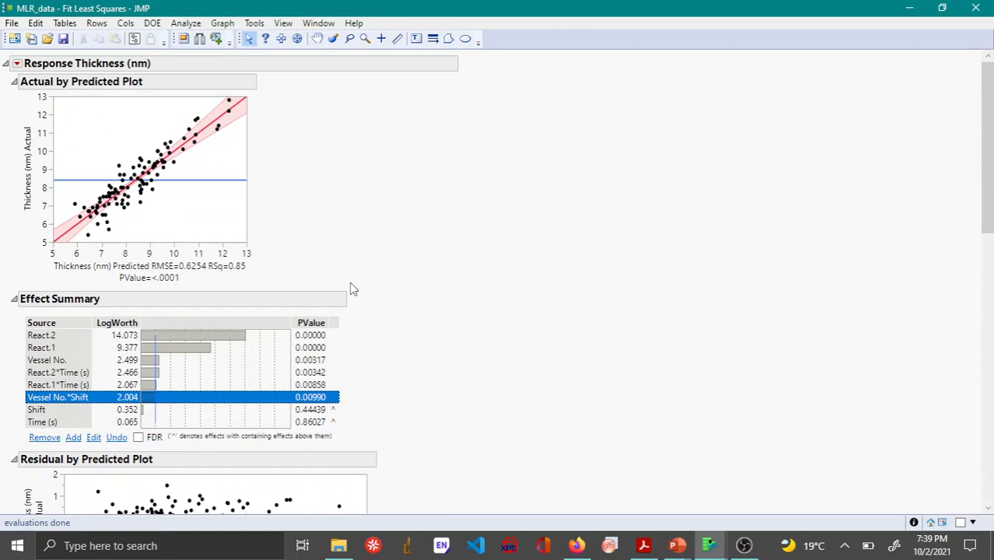
# Step: Add the Summary of Fit table to the regression report and review its fit statistics
pyautogui.click(16, 63)
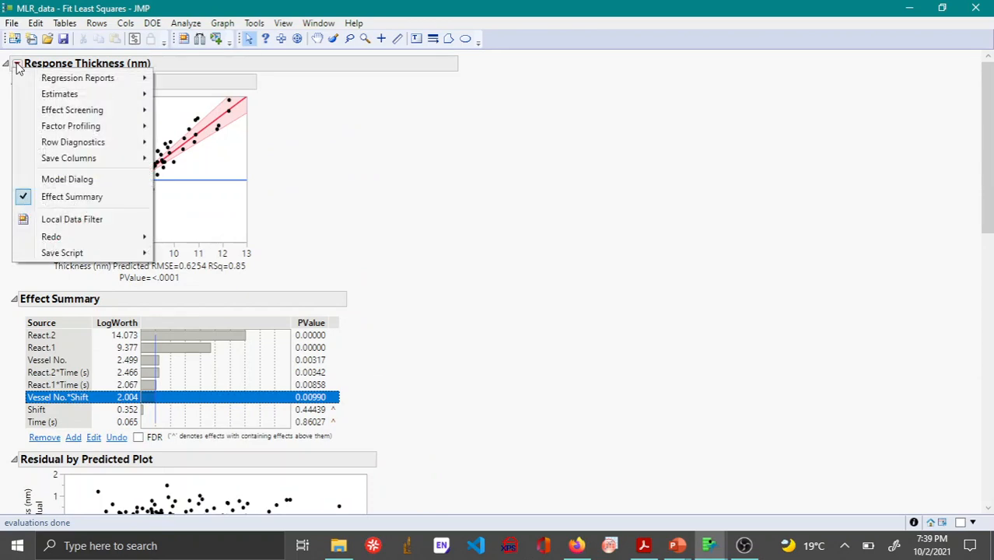
pyautogui.moveTo(101, 78)
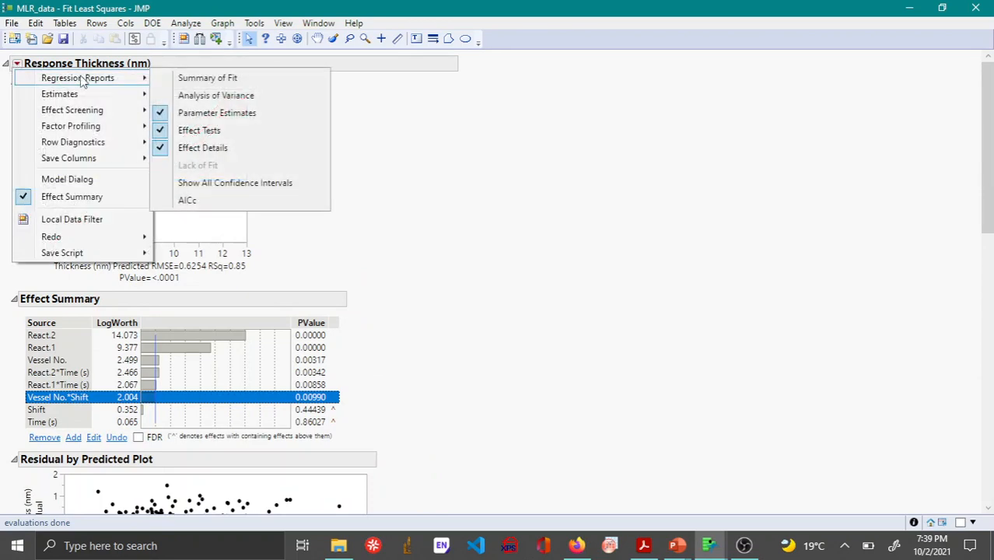
pyautogui.click(217, 85)
pyautogui.scroll(-15, 208, 342)
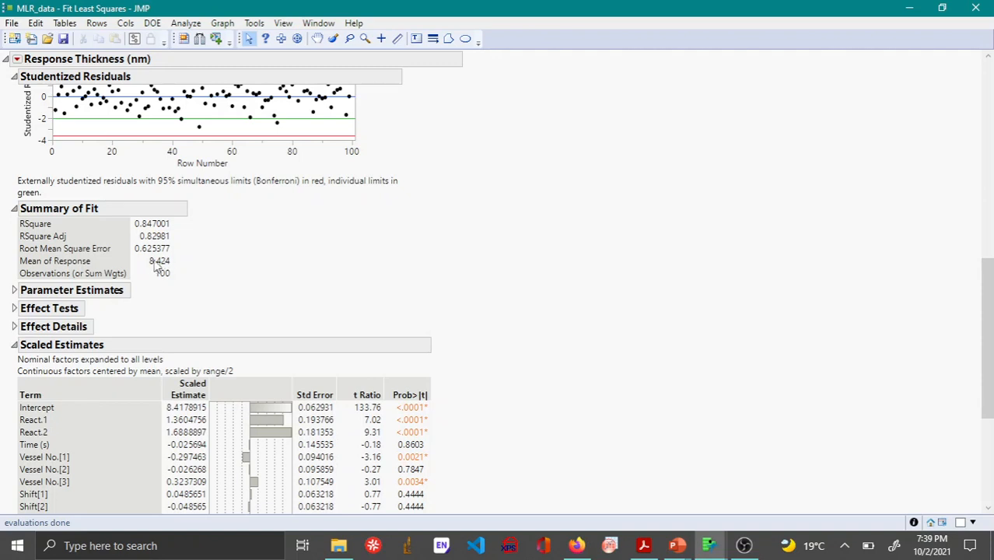
pyautogui.moveTo(160, 266)
pyautogui.scroll(6, 541, 345)
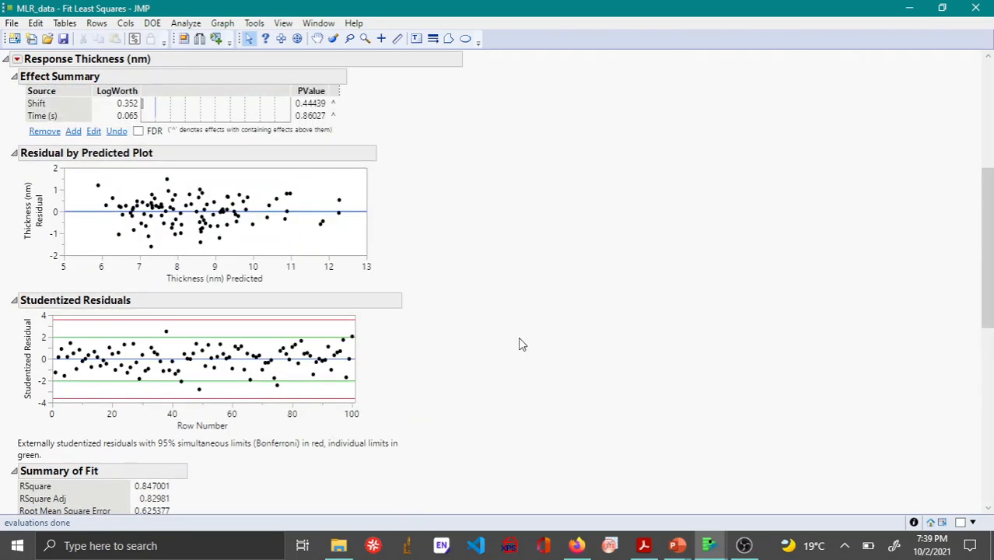